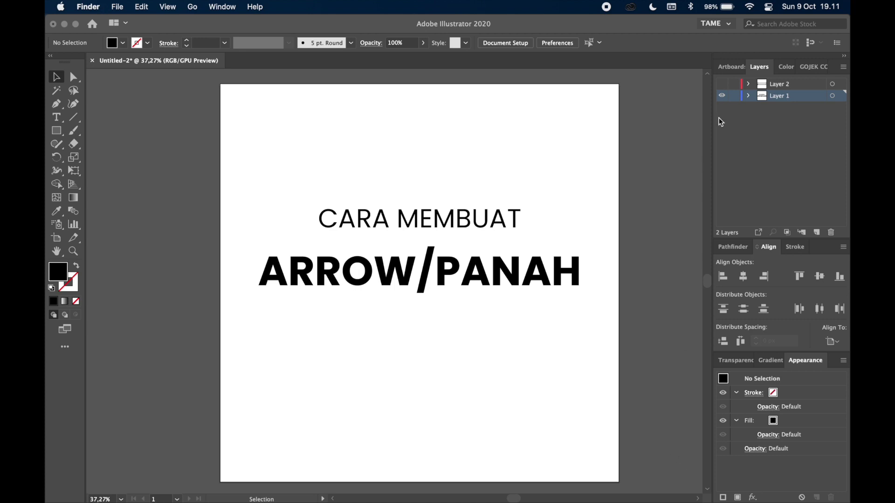
- Bring the Illustrator window with the 'CARA MEMBUAT ARROW/PANAH' title artboard to the front
click(723, 86)
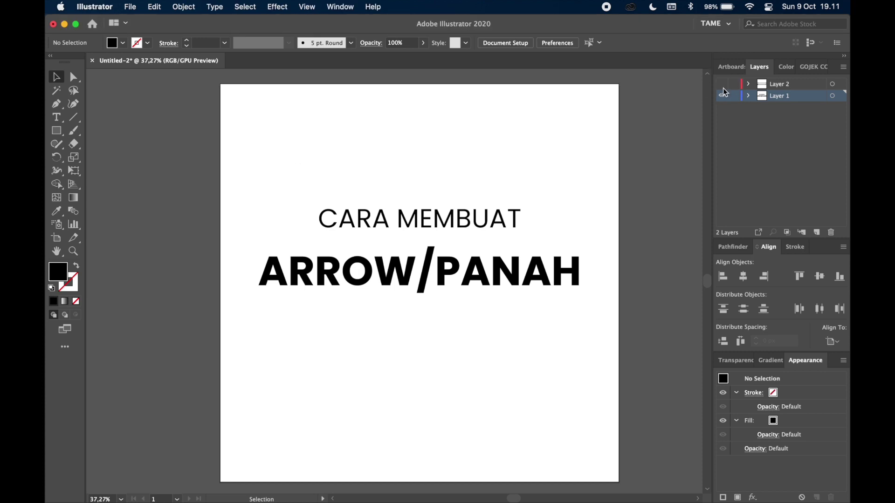
- Show Layer 2's two sample arrows and hide Layer 1's title text
click(723, 86)
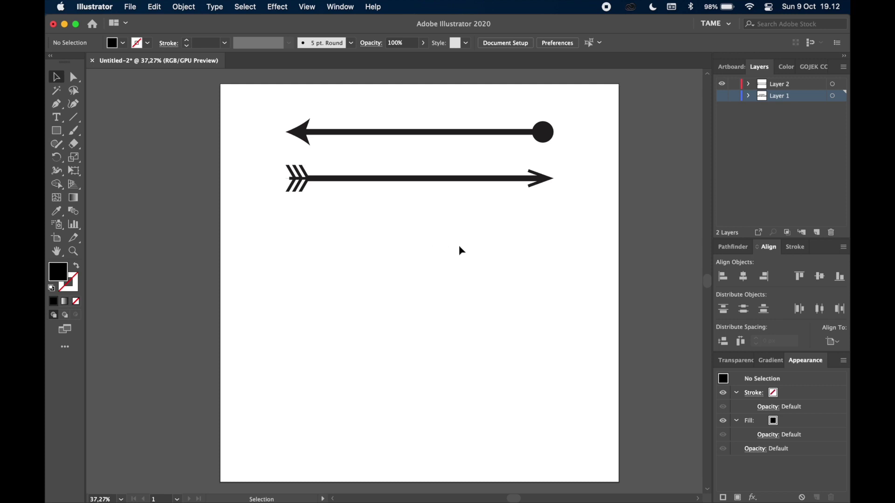
click(55, 108)
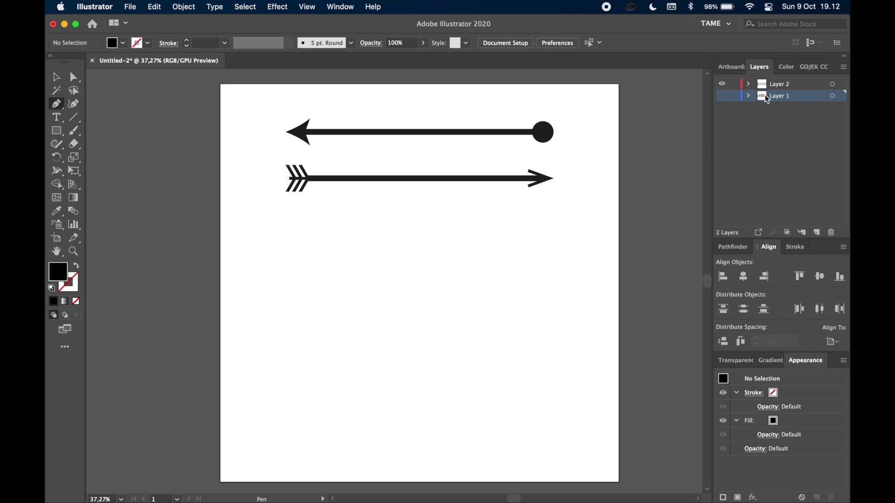
- On Layer 2, draw a level two-point Pen line beneath the sample arrows
click(775, 87)
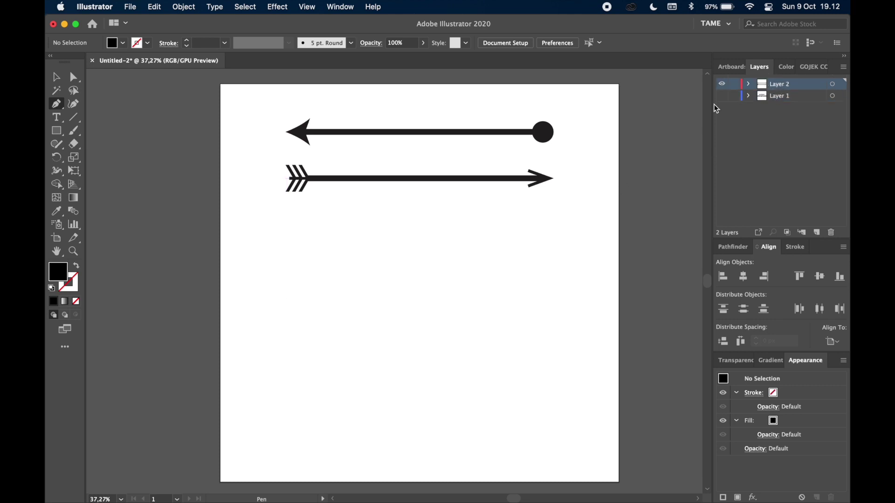
click(287, 273)
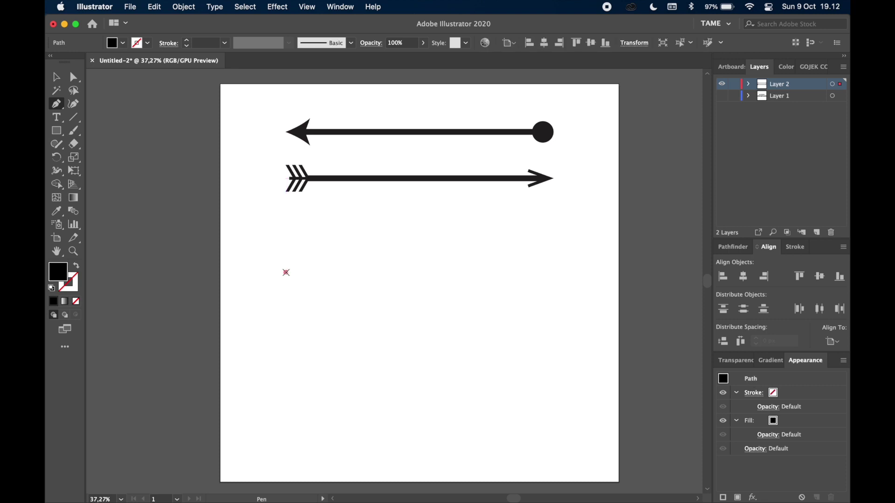
click(540, 272)
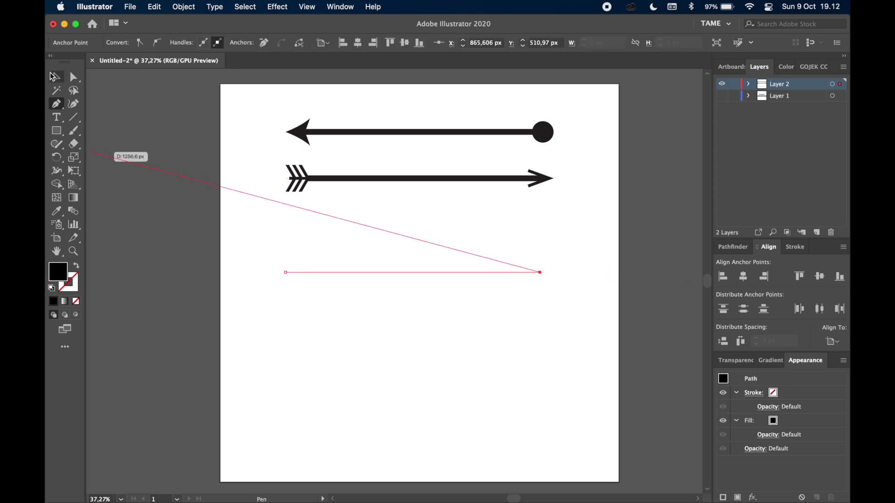
click(55, 76)
click(368, 287)
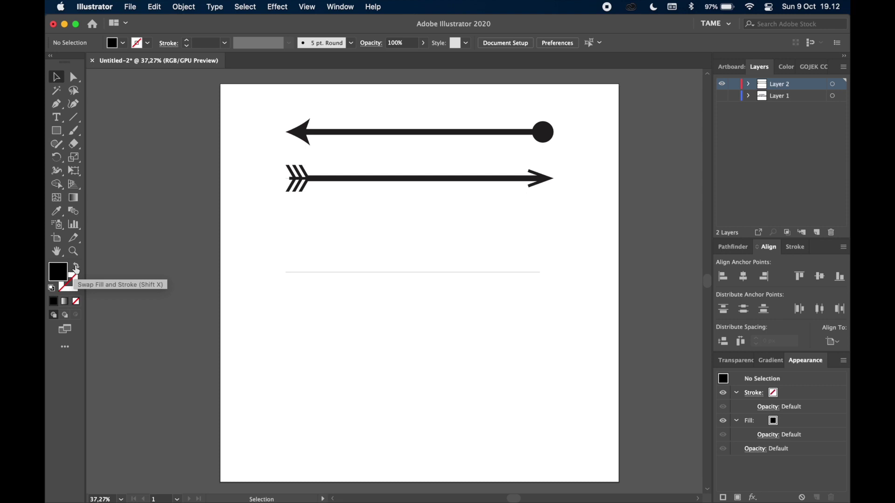
- Swap the line's fill and stroke so it has a black stroke and no fill
key(x)
click(348, 272)
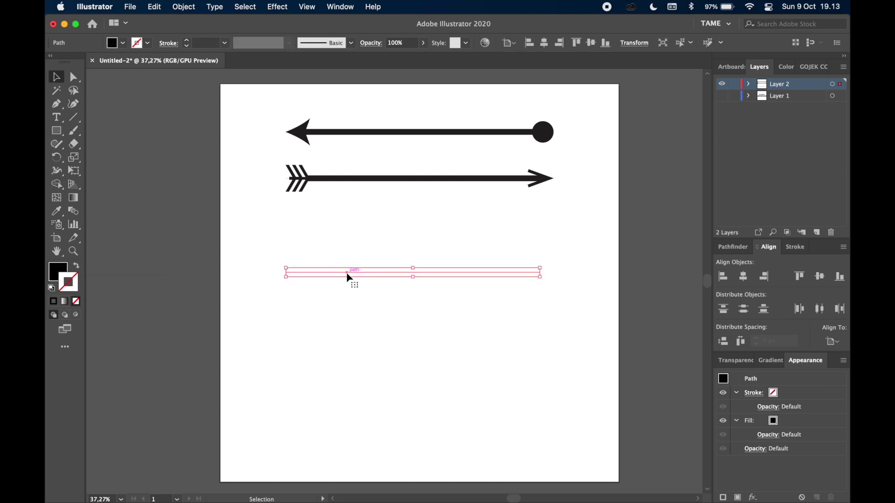
key(shift+x)
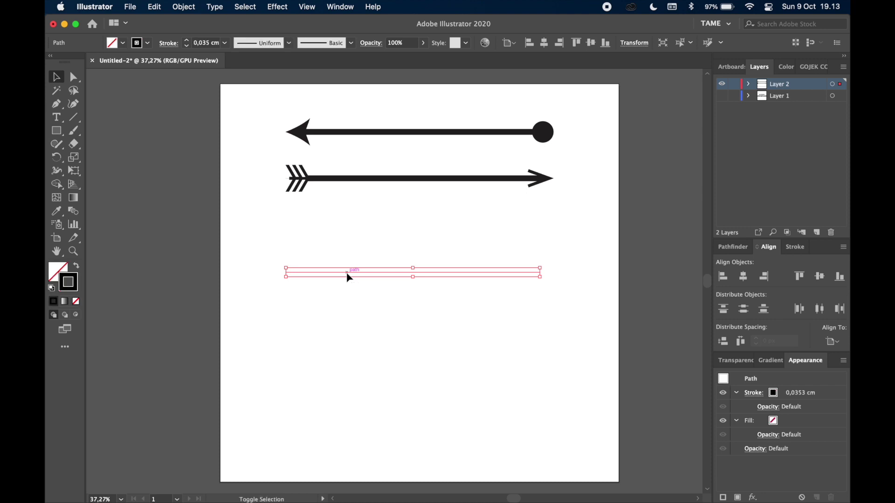
click(376, 316)
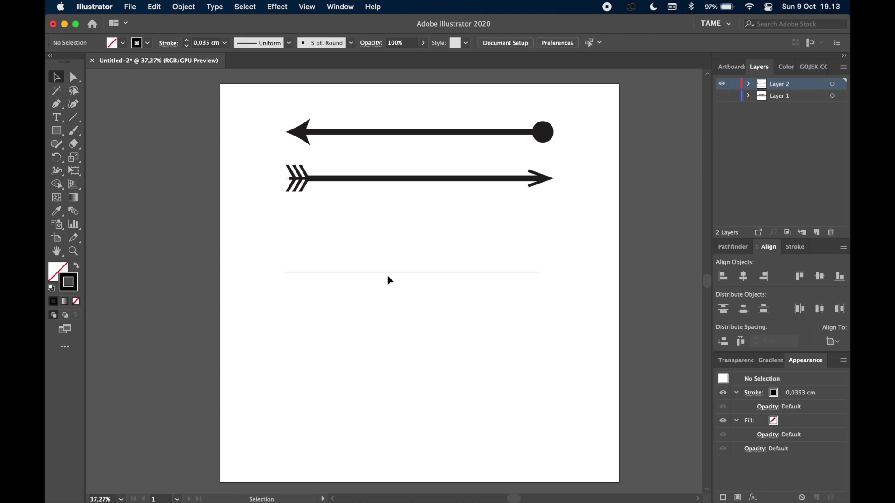
click(365, 273)
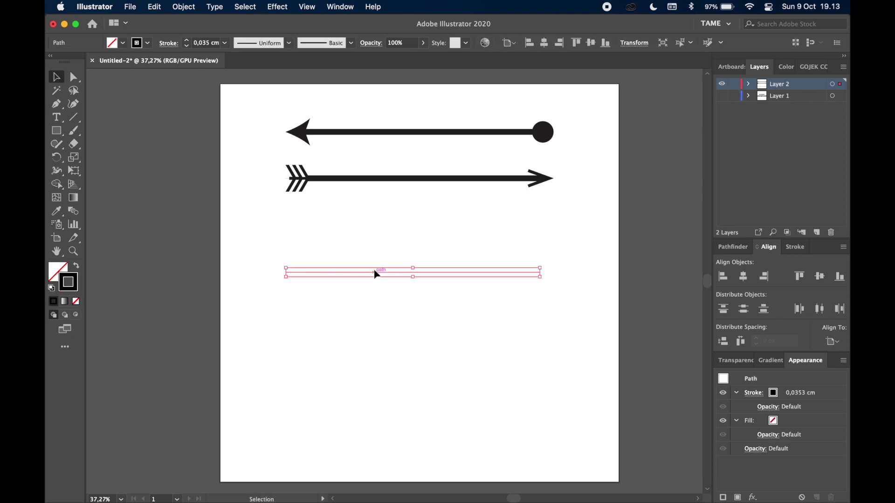
- Raise the line's stroke weight to 0.4 cm in the Stroke panel
click(794, 247)
click(758, 262)
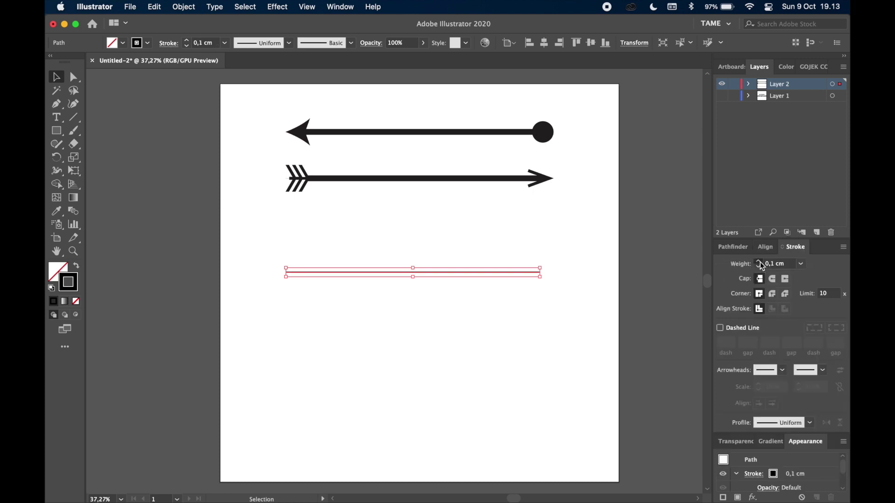
click(759, 262)
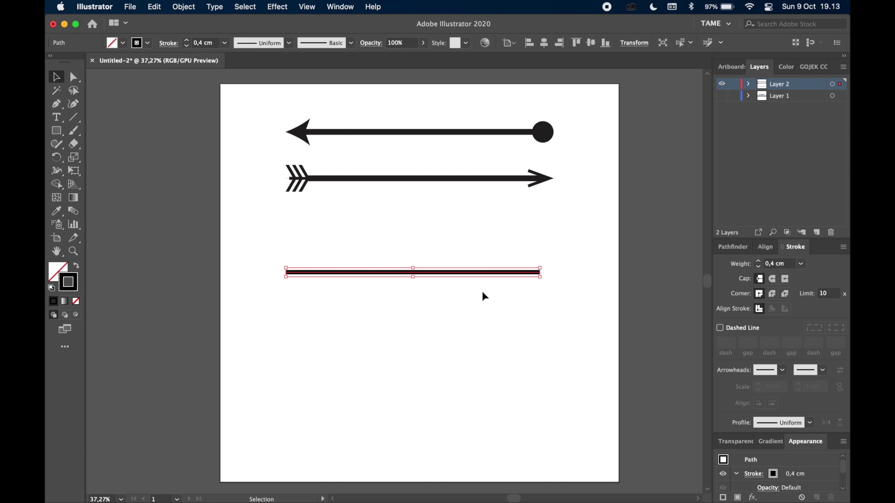
click(466, 279)
click(487, 274)
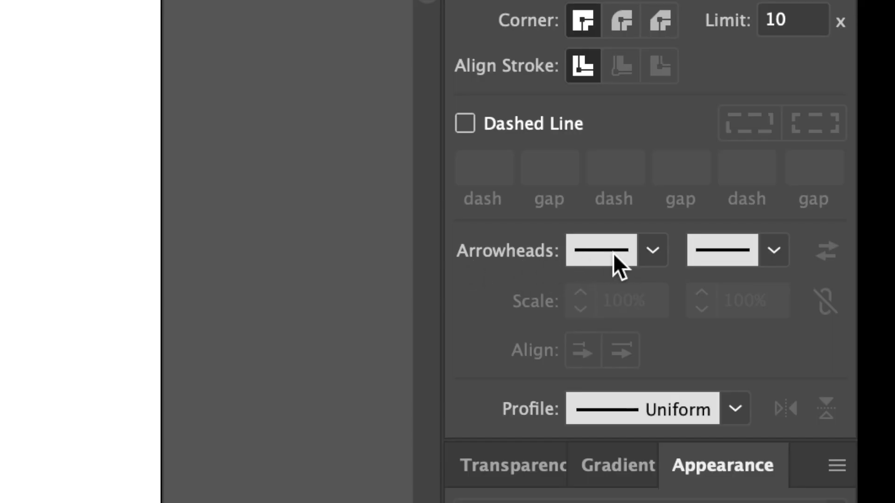
- Set the thick line's start arrowhead to the double-chevron Arrow 14
click(649, 254)
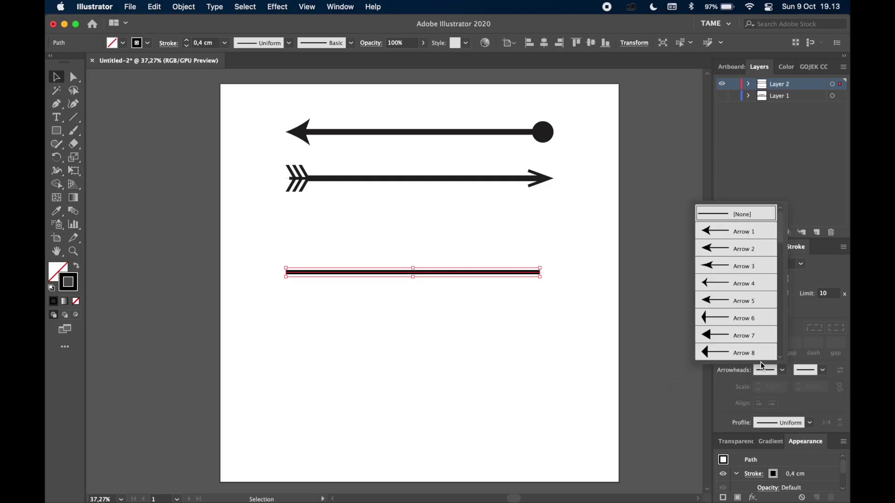
scroll(728, 287, down, 2)
scroll(728, 288, down, 3)
scroll(729, 288, down, 4)
scroll(727, 290, down, 2)
scroll(728, 294, down, 8)
scroll(727, 303, down, 6)
scroll(728, 308, down, 6)
scroll(727, 309, up, 15)
scroll(727, 308, up, 12)
scroll(726, 308, down, 2)
scroll(726, 308, down, 1)
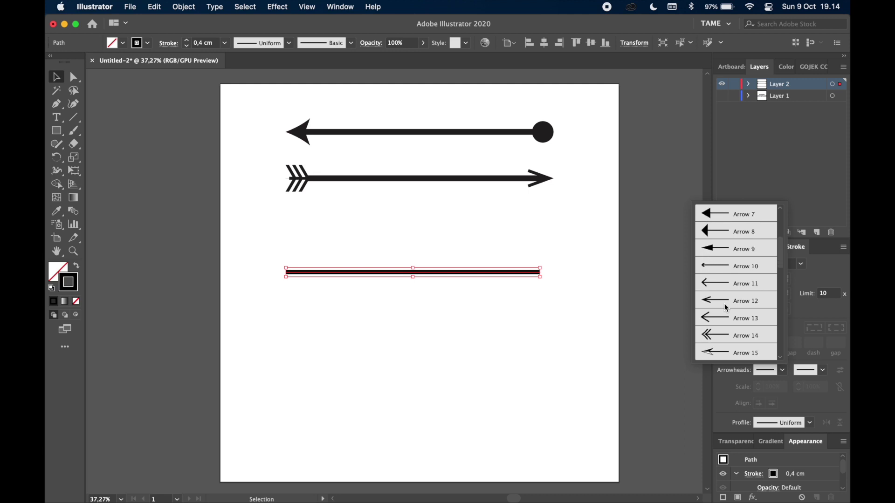
click(703, 334)
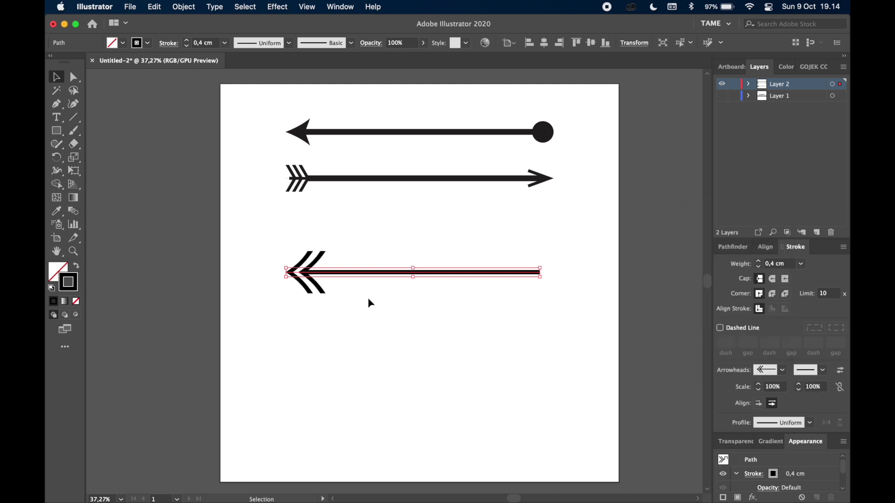
click(535, 301)
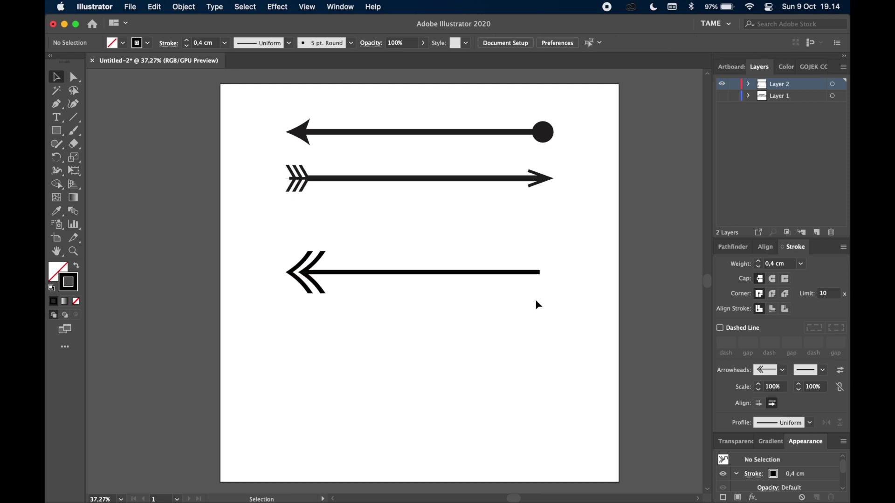
click(516, 275)
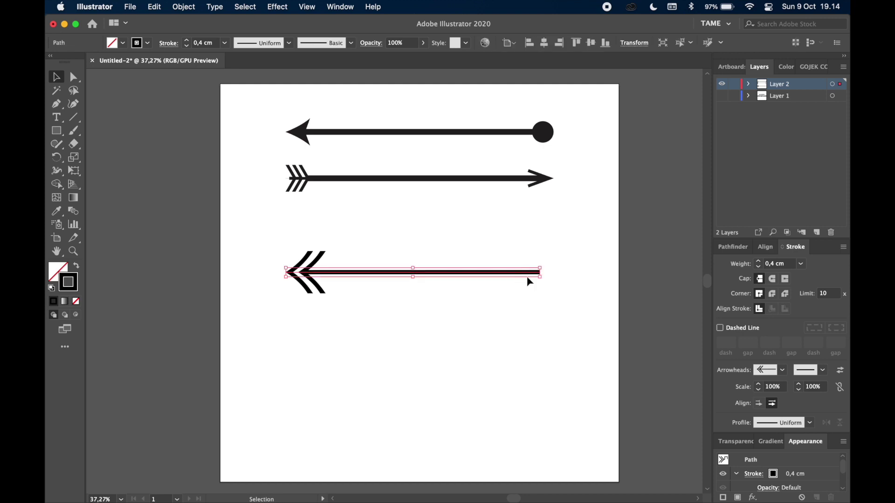
- Set the line's end arrowhead to the feathered Arrow 32 fletching
click(823, 371)
scroll(802, 326, down, 2)
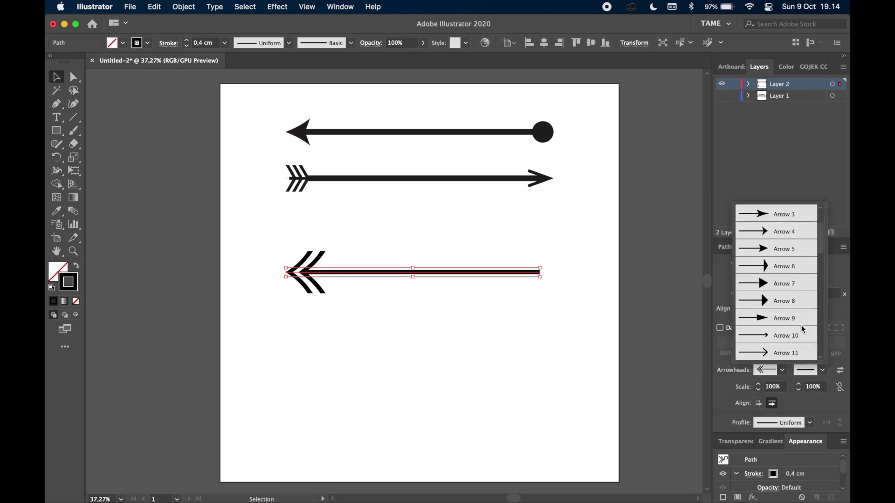
scroll(801, 326, down, 5)
scroll(802, 325, down, 5)
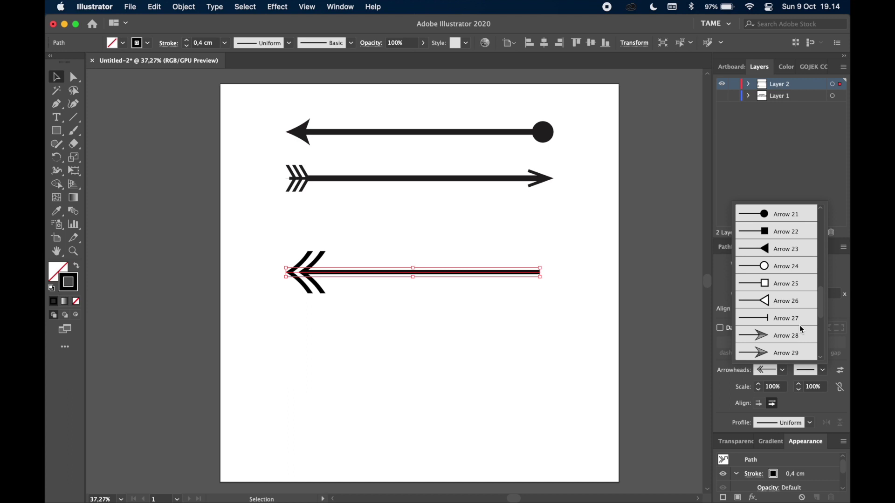
scroll(786, 310, down, 2)
scroll(786, 317, down, 2)
scroll(785, 325, down, 1)
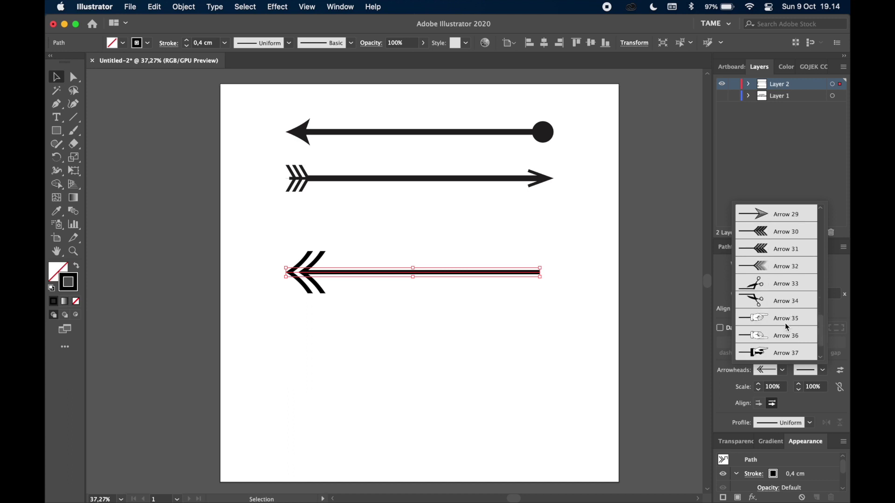
click(797, 268)
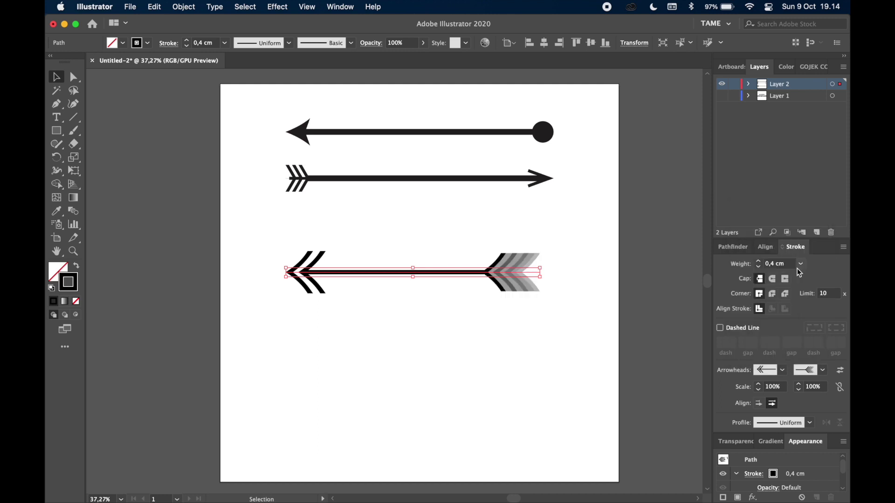
click(617, 321)
click(520, 289)
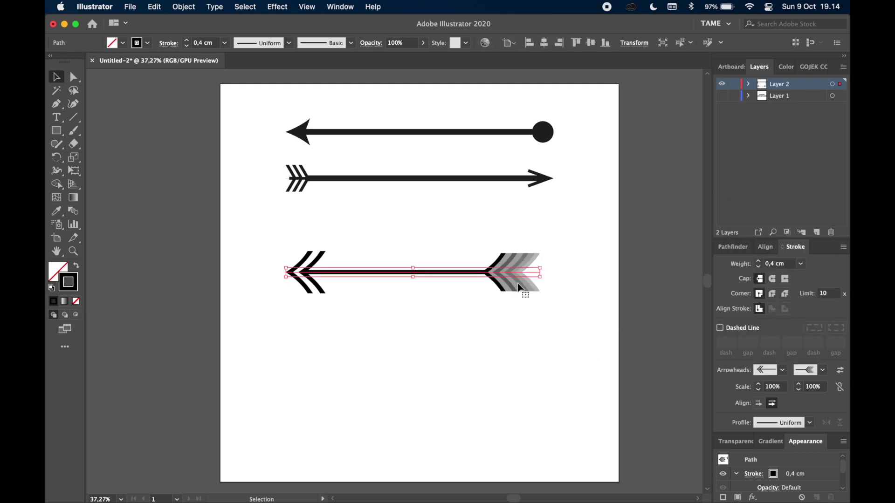
click(580, 295)
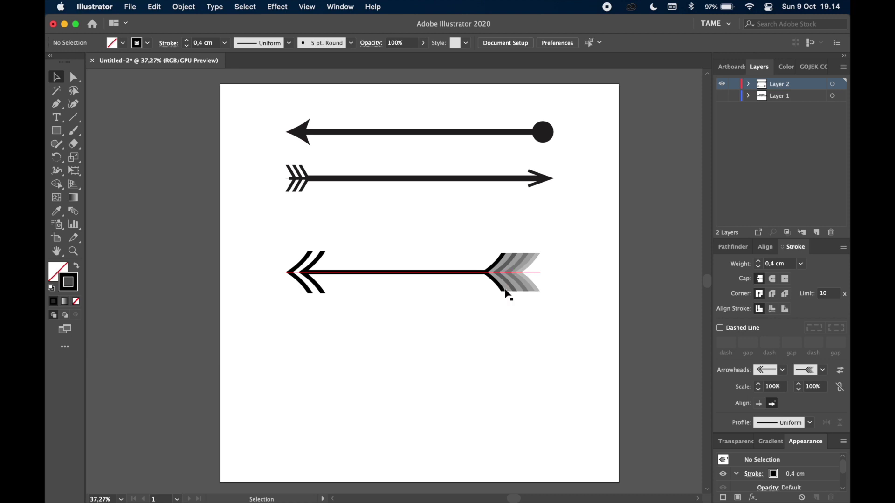
click(491, 272)
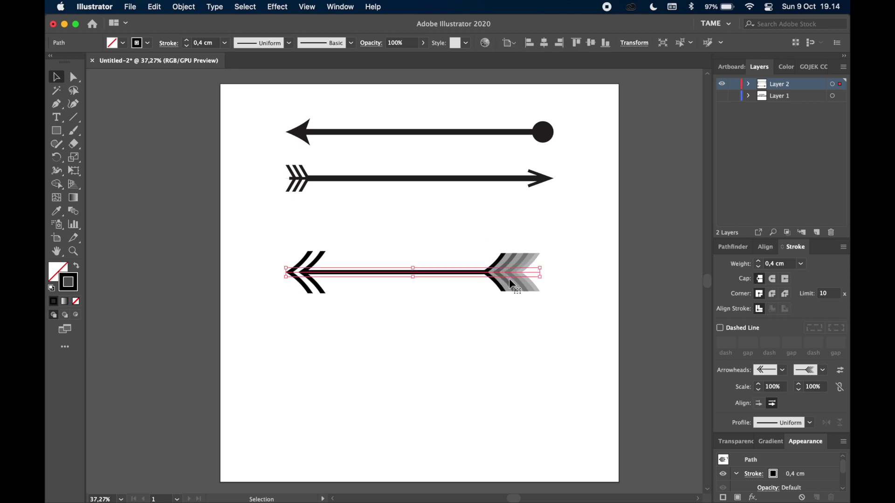
- Scale both the start and end arrowheads of the third arrow to 50%
double_click(765, 387)
text(50)
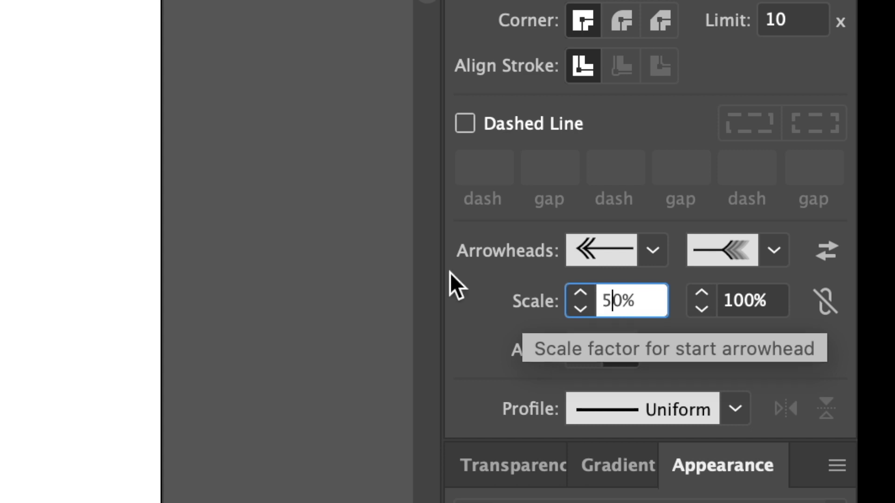
key(Return)
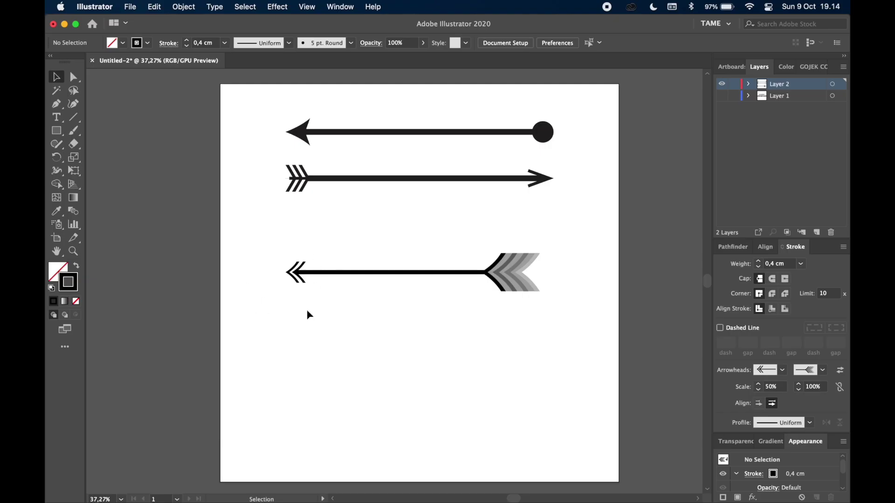
click(509, 284)
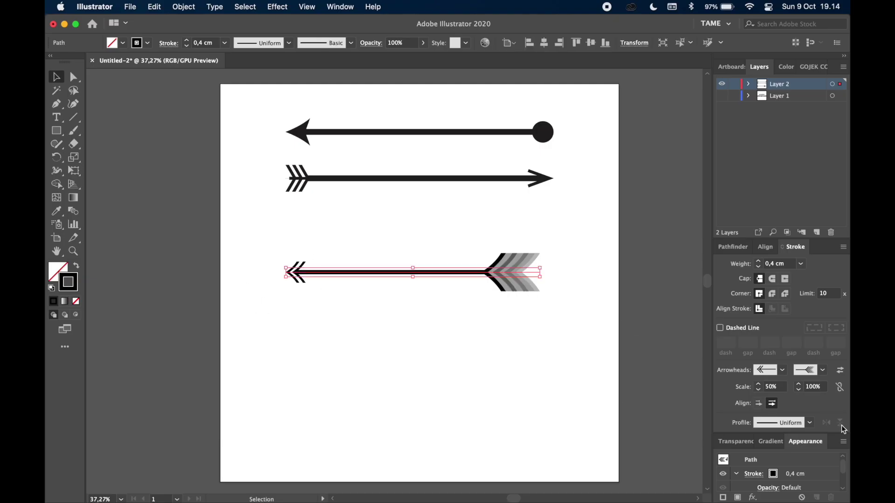
double_click(811, 388)
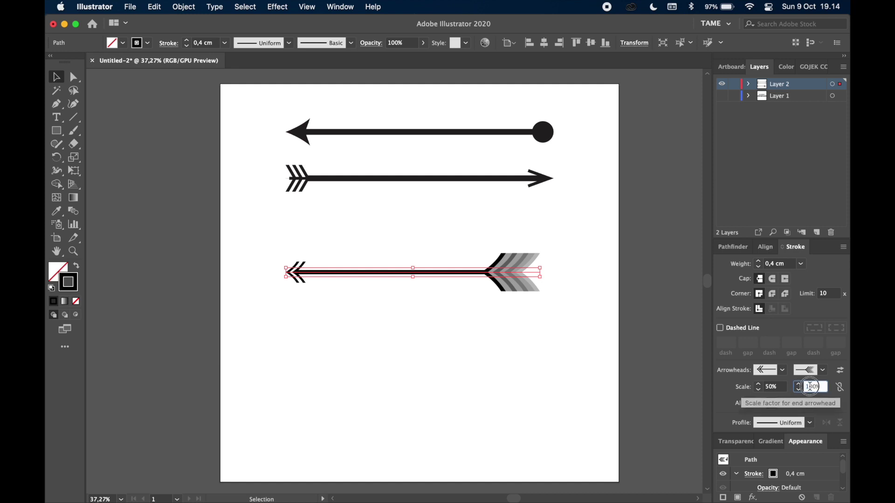
text(50)
key(Return)
click(543, 354)
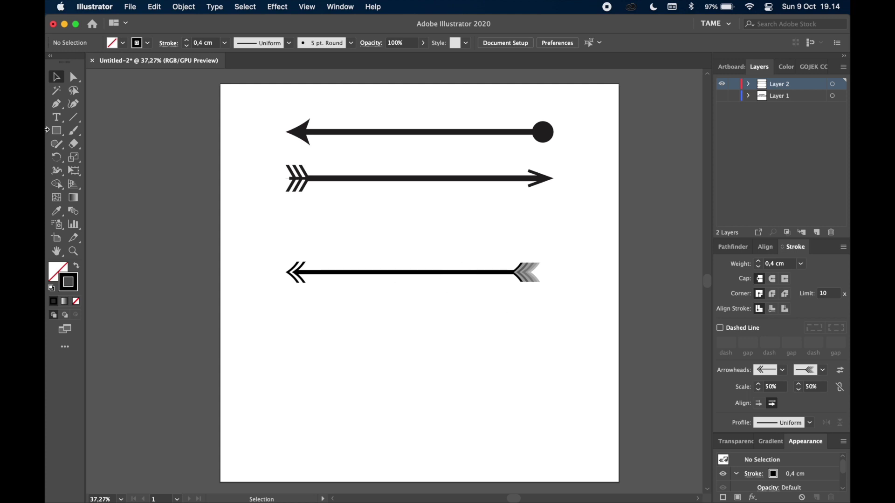
click(55, 105)
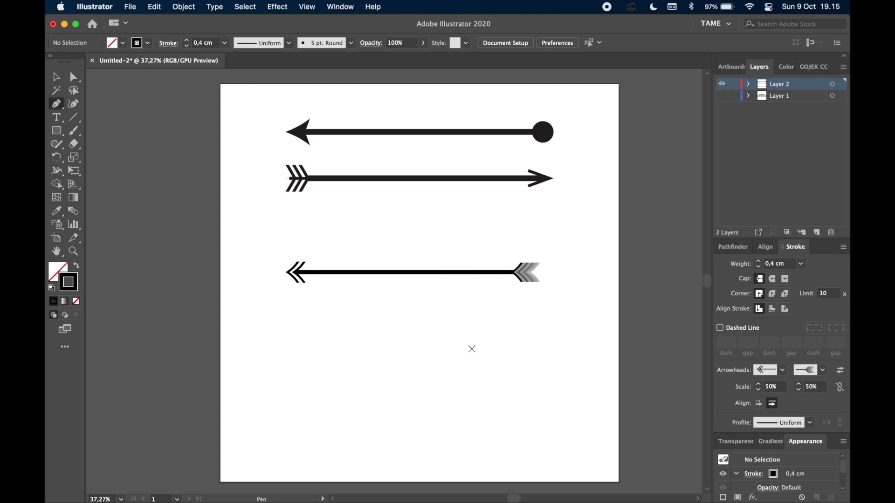
- Draw a looping curved Pen path below the third arrow, undoing one stray anchor
click(427, 344)
drag(326, 377, 330, 432)
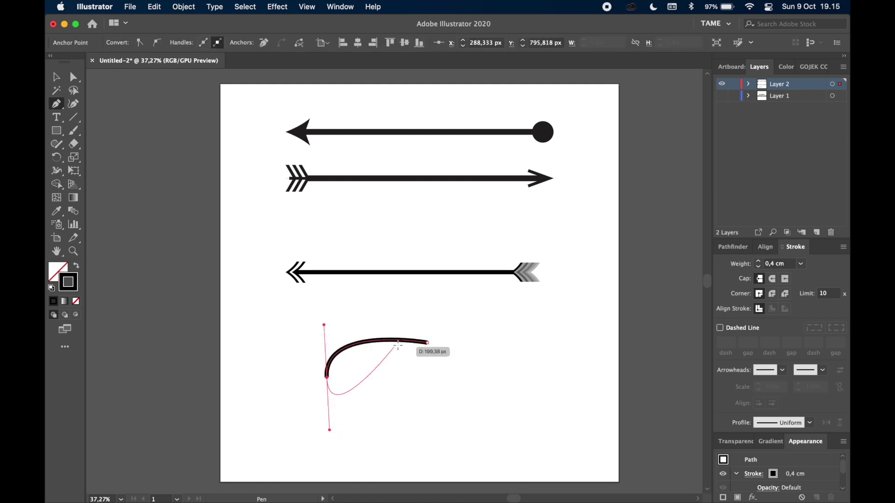
drag(370, 335, 345, 300)
click(270, 367)
click(299, 421)
key(ctrl+z)
key(v)
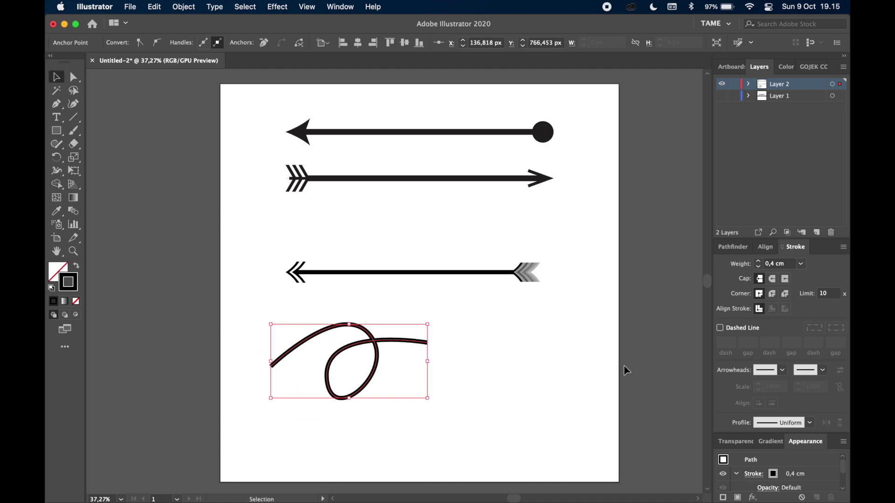
- Give the looping path's end the Arrow 15 arrowhead
click(822, 373)
scroll(789, 325, down, 5)
scroll(789, 325, down, 3)
scroll(788, 324, up, 2)
scroll(785, 324, up, 2)
scroll(785, 324, up, 1)
click(760, 283)
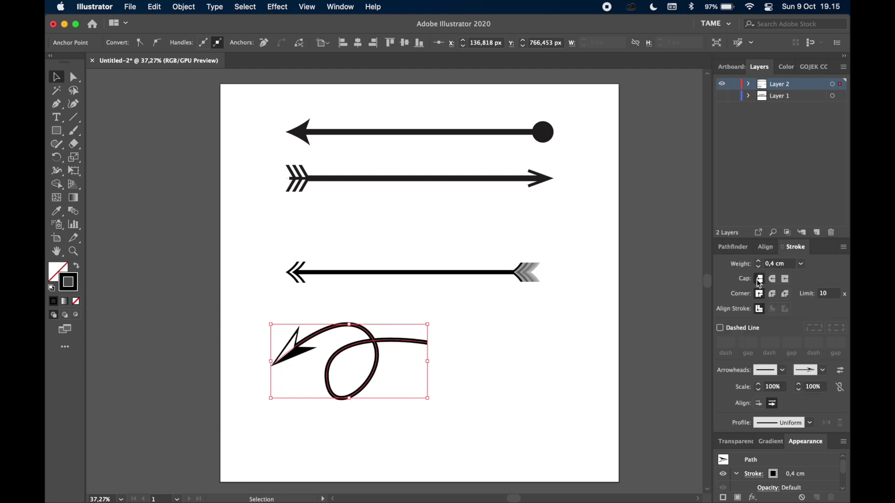
- Cap the looping path's start with the large tail-shaped Arrow 19
click(376, 401)
click(397, 345)
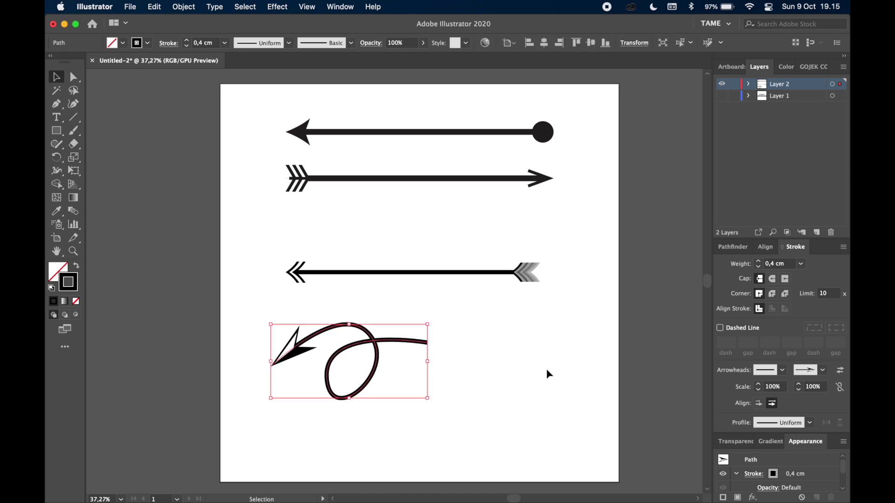
click(782, 371)
scroll(761, 284, down, 5)
scroll(724, 273, up, 5)
click(723, 255)
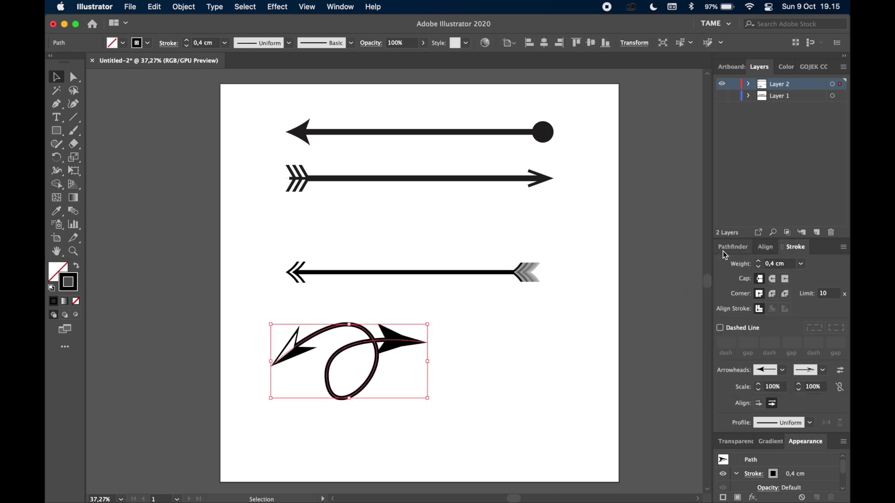
click(782, 370)
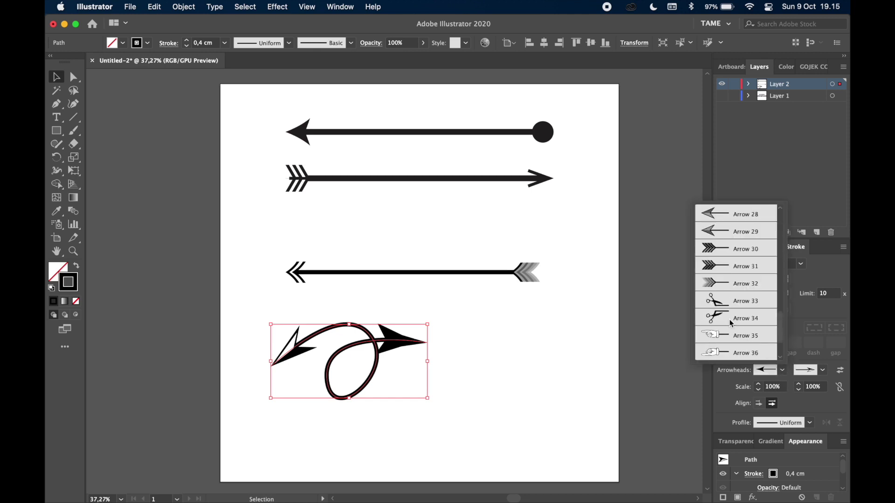
scroll(727, 307, up, 3)
scroll(715, 287, up, 2)
scroll(715, 286, up, 2)
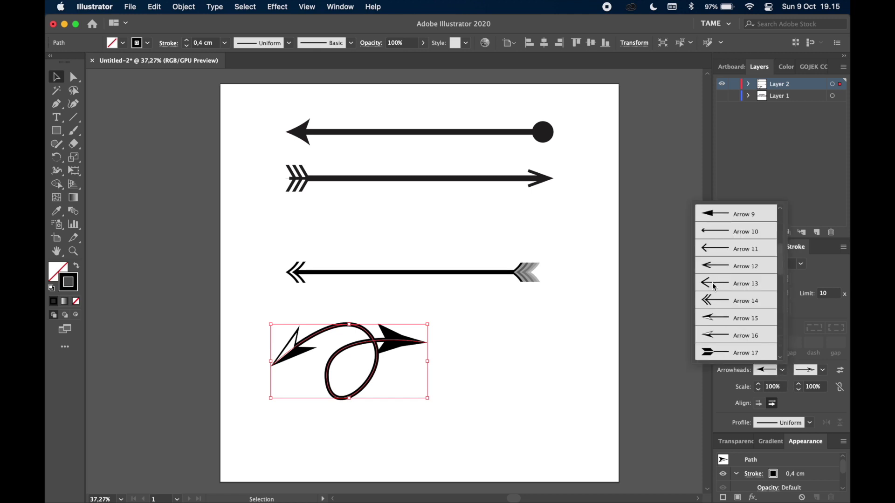
scroll(740, 308, down, 2)
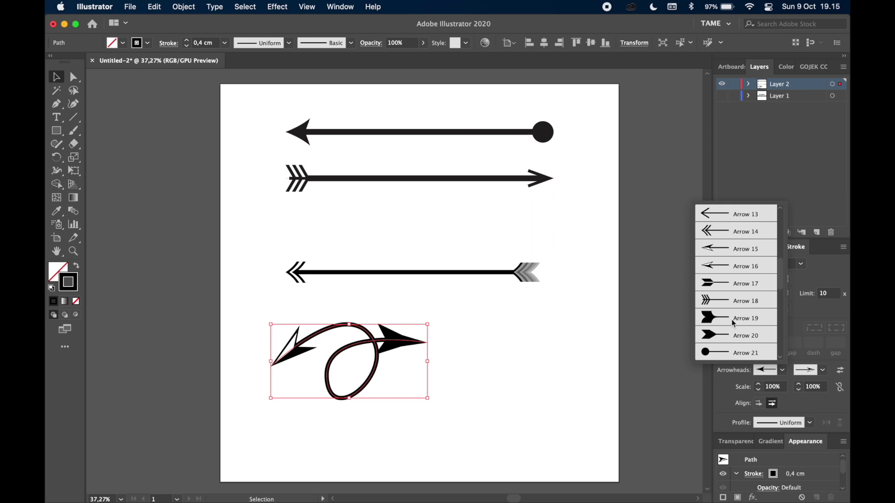
click(734, 322)
click(774, 387)
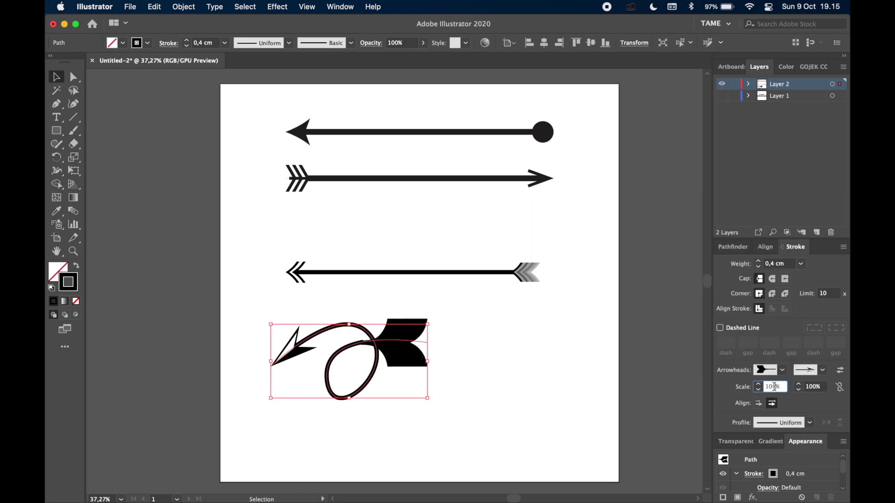
- Set the looping path's start arrowhead scale to 40%
key(BackSpace)
click(598, 363)
click(746, 390)
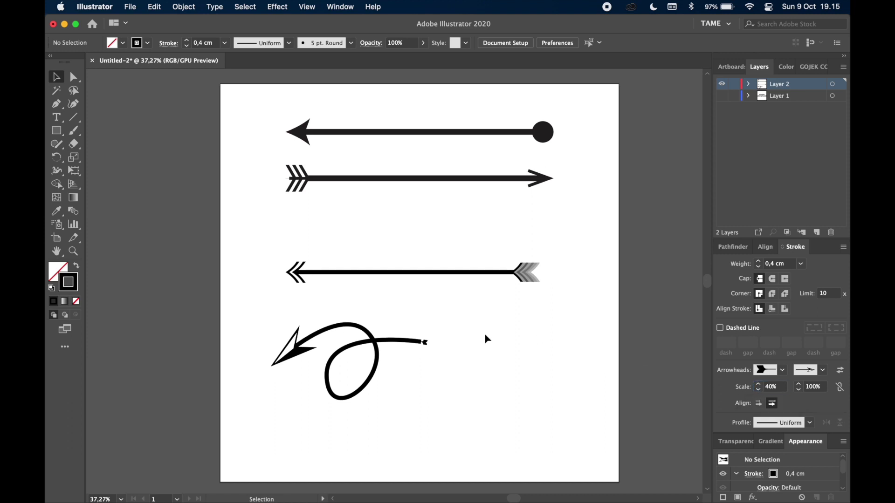
click(341, 346)
click(765, 387)
text(40)
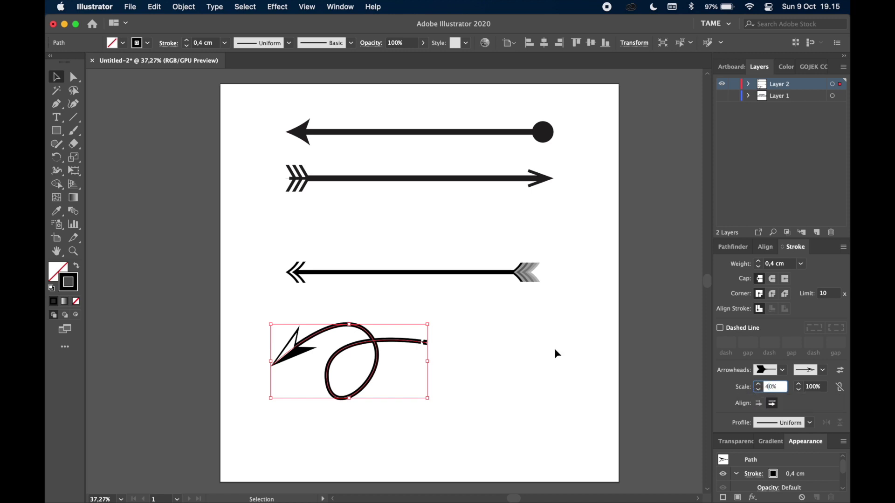
click(514, 337)
- Set the end arrowhead scale to 60% and shift the curve slightly right and down
click(353, 345)
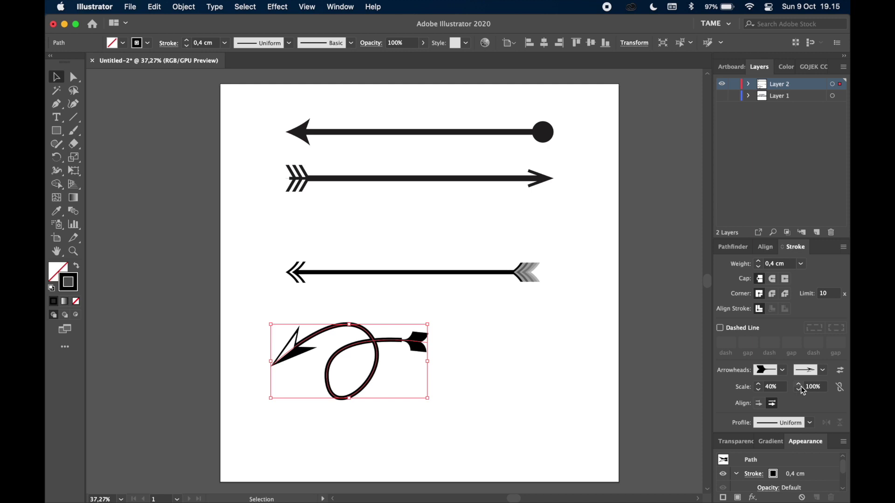
drag(814, 386, 792, 385)
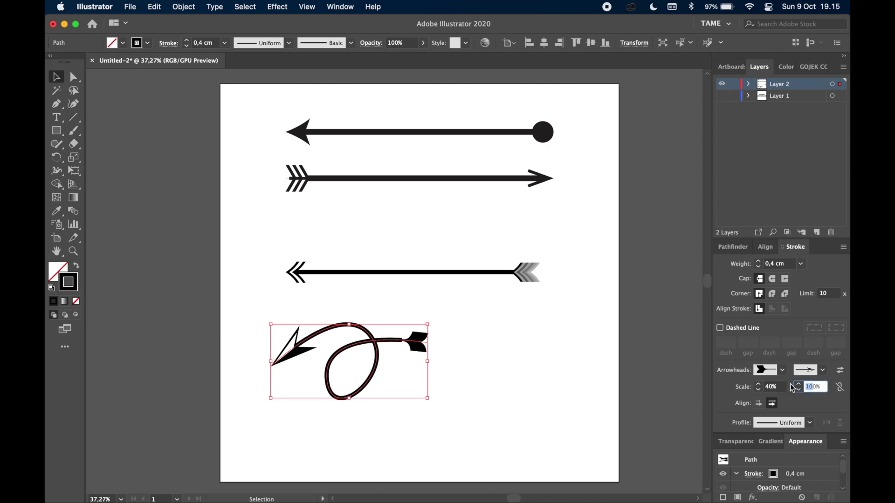
text(60)
click(467, 359)
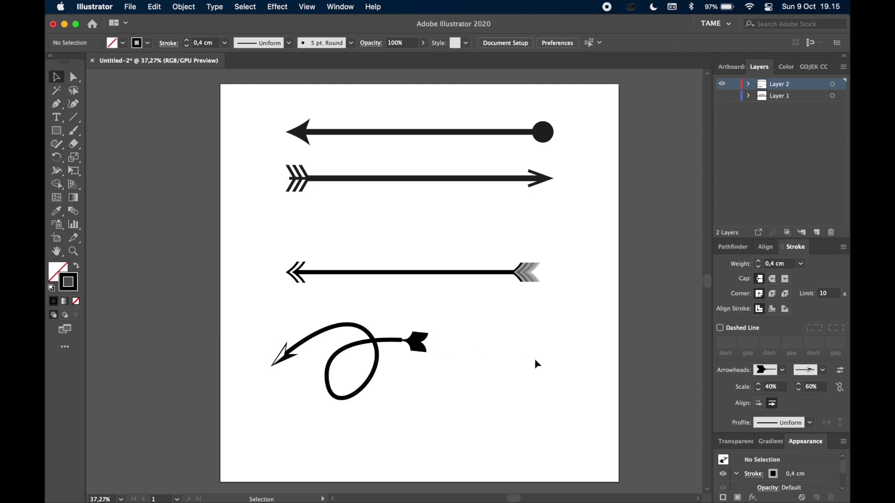
drag(422, 342, 473, 354)
click(559, 355)
key(ctrl+z)
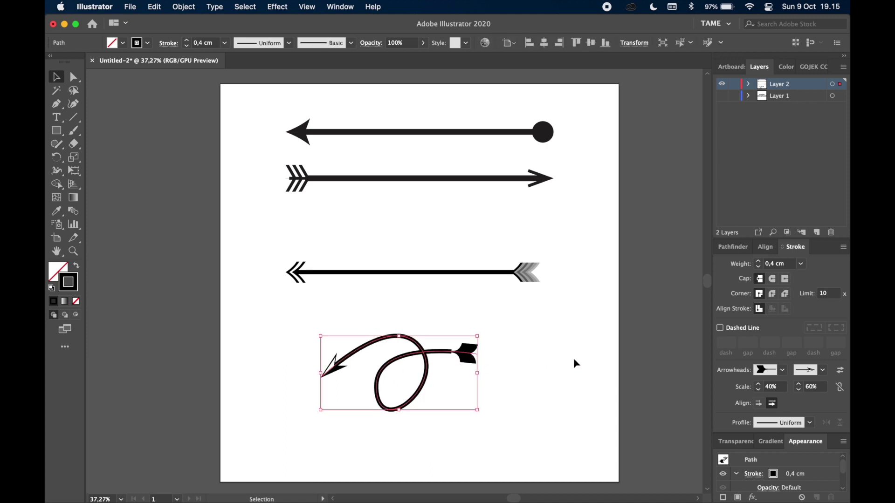
- Make the looping path's stroke dashed, thin it to 0,2 cm, and set an initial dash length
click(743, 330)
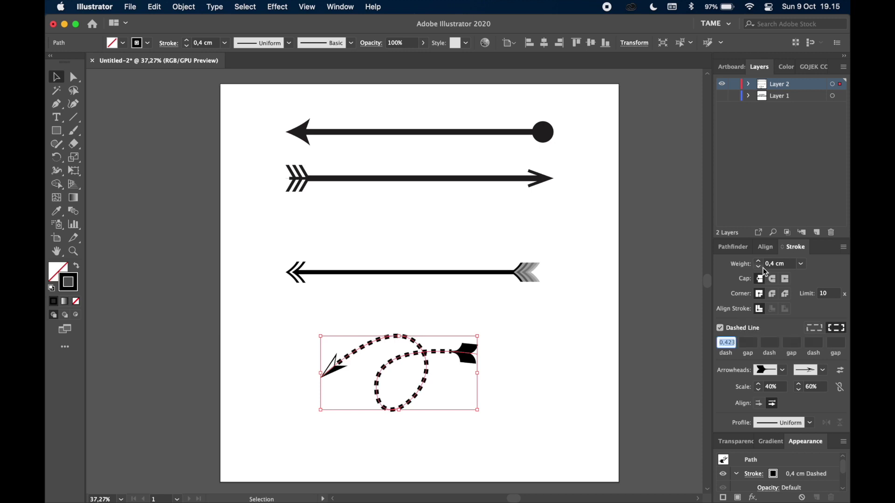
click(759, 267)
double_click(726, 343)
text(3)
key(Return)
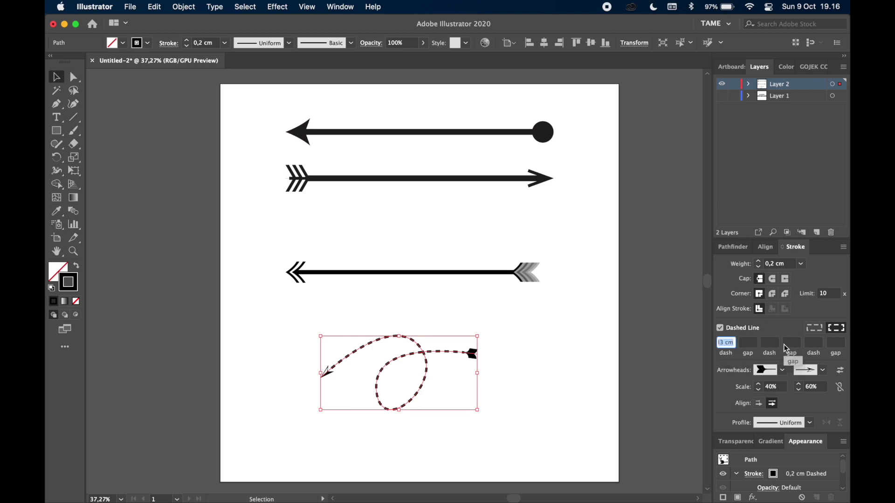
- Inspect the dashes, then lengthen the first dash value to 0,5 cm
click(589, 341)
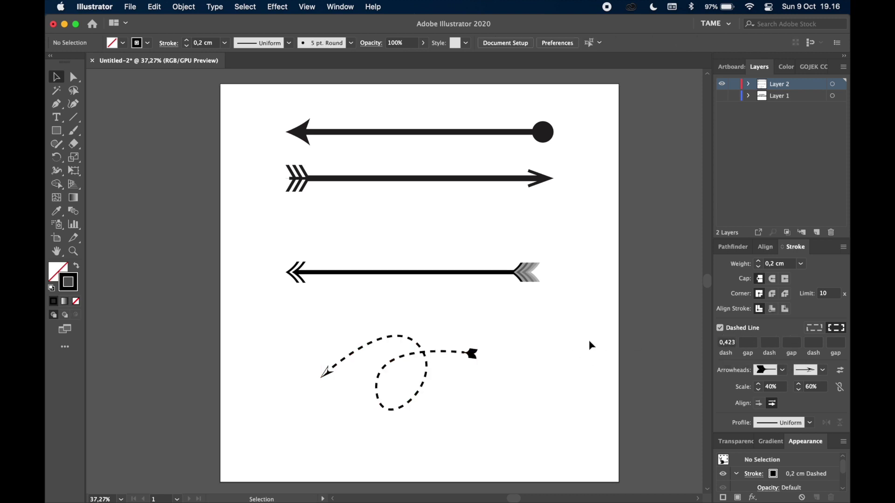
click(455, 353)
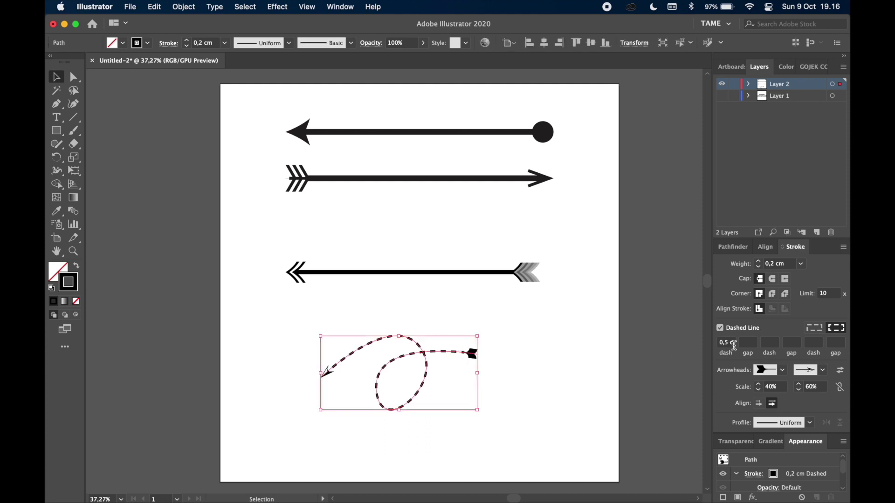
click(727, 344)
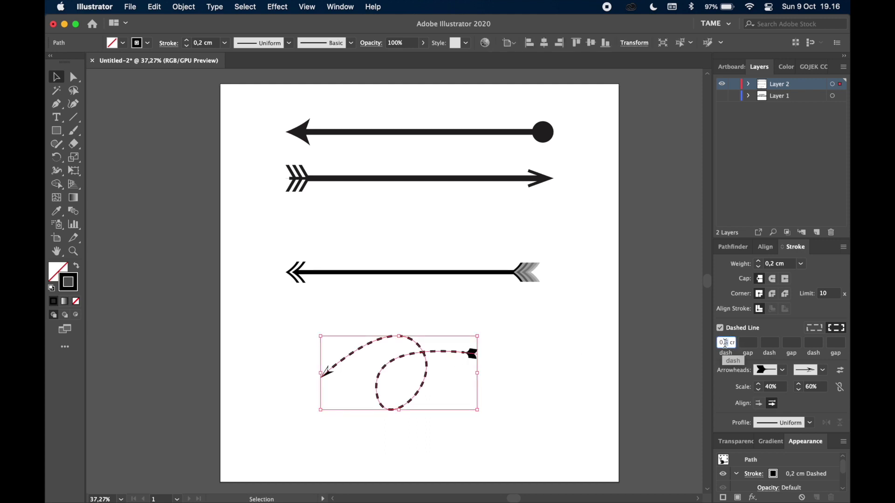
text(8)
click(558, 347)
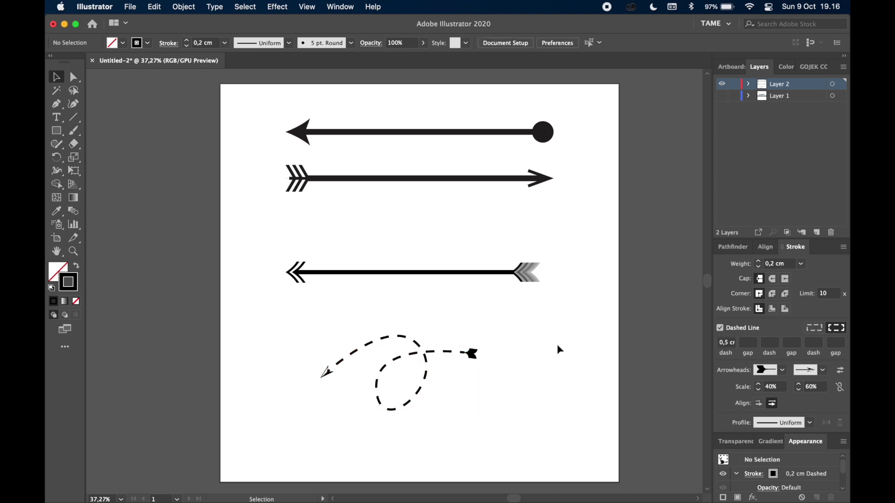